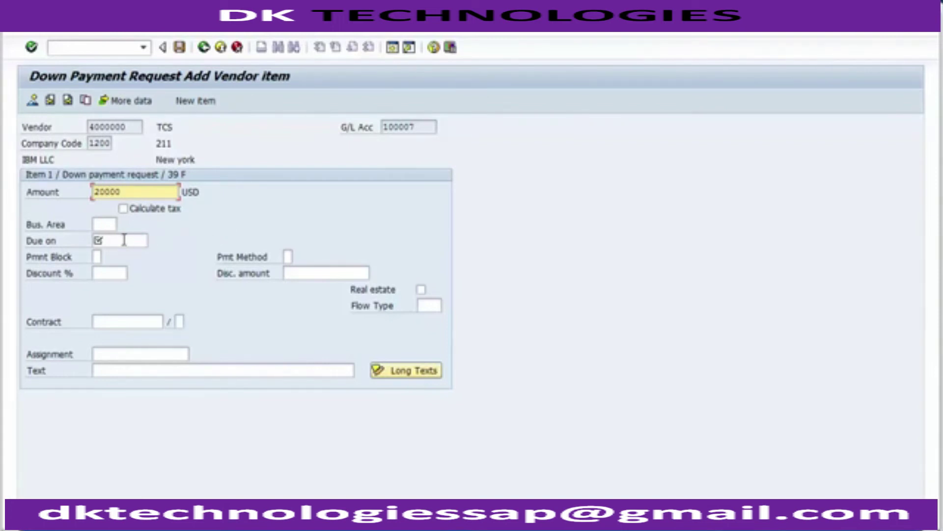
Assign business area 1210 and due date 12.11.2014 to the 20000 USD down payment request item.
click(108, 225)
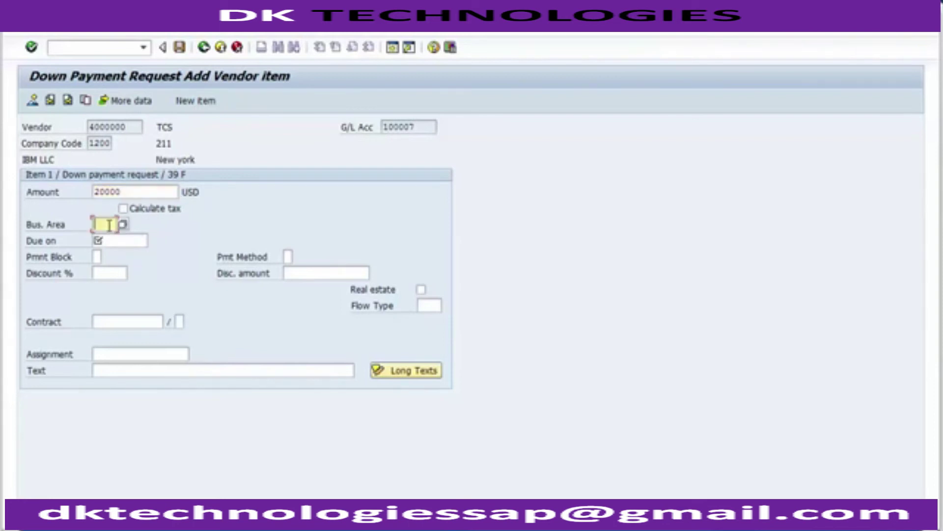
click(110, 238)
click(113, 241)
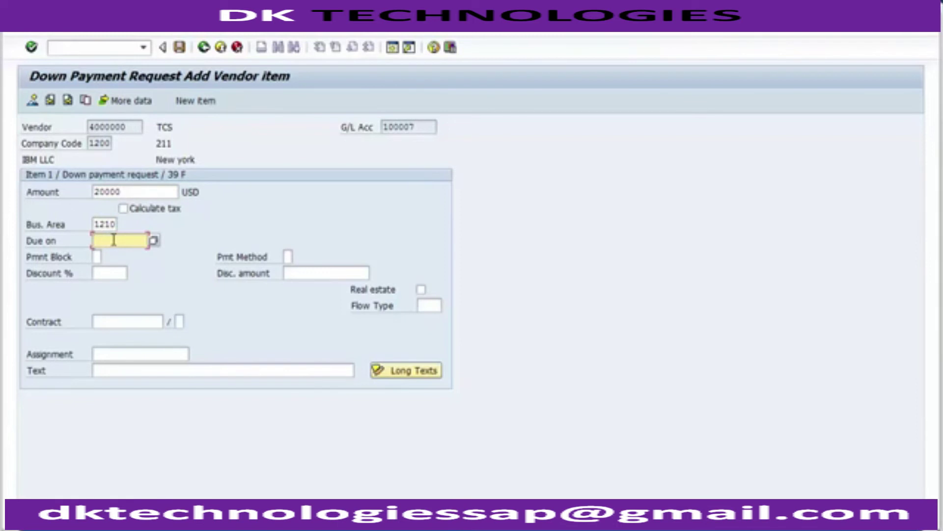
click(114, 240)
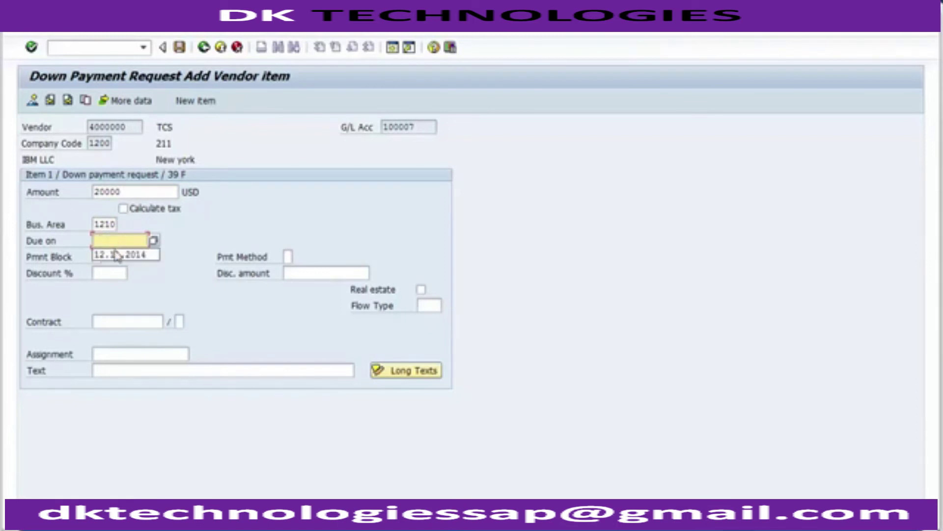
click(118, 255)
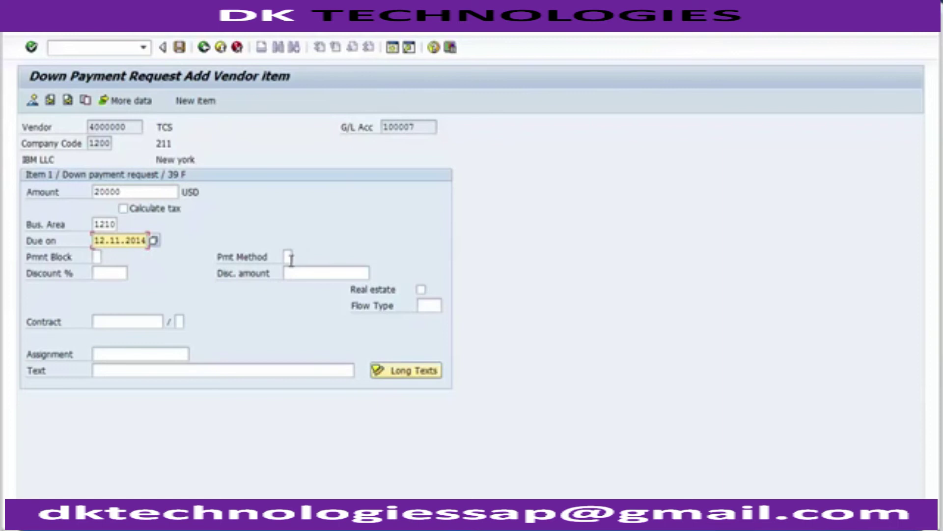
Fill in the vendor item's text as "Advance against PO".
click(116, 371)
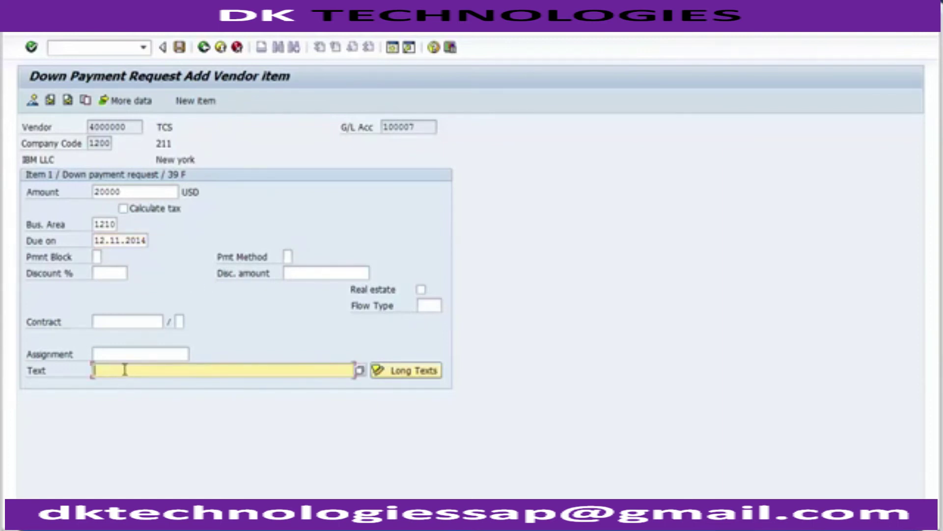
key(BackSpace)
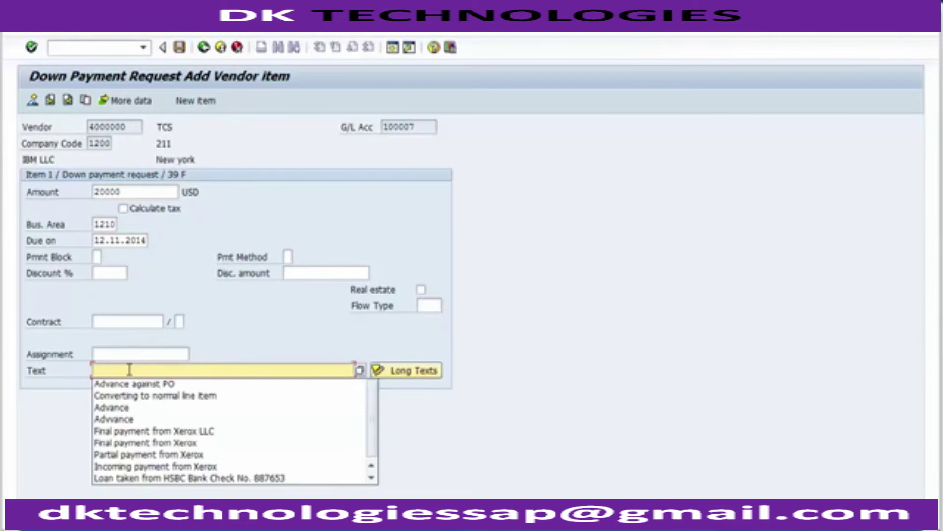
key(Down)
key(Return)
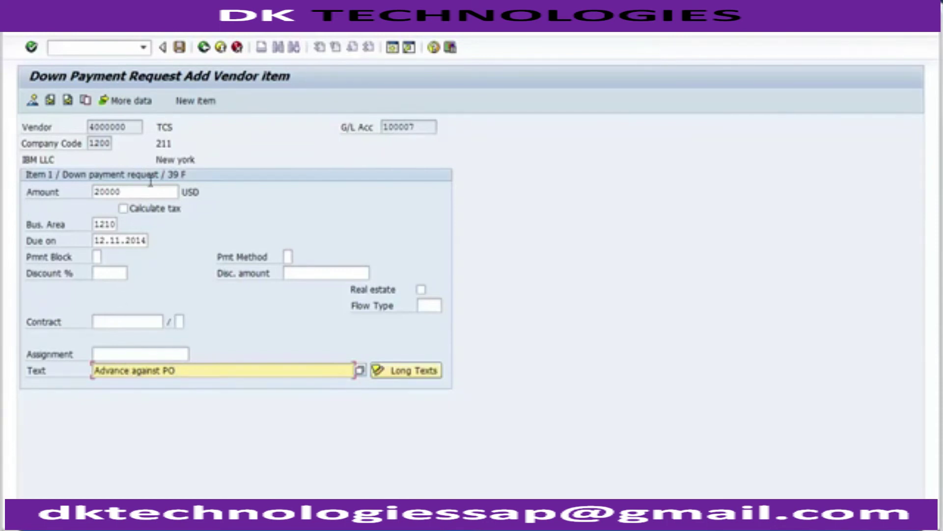
Post the down payment request, accepting the due date check.
click(64, 34)
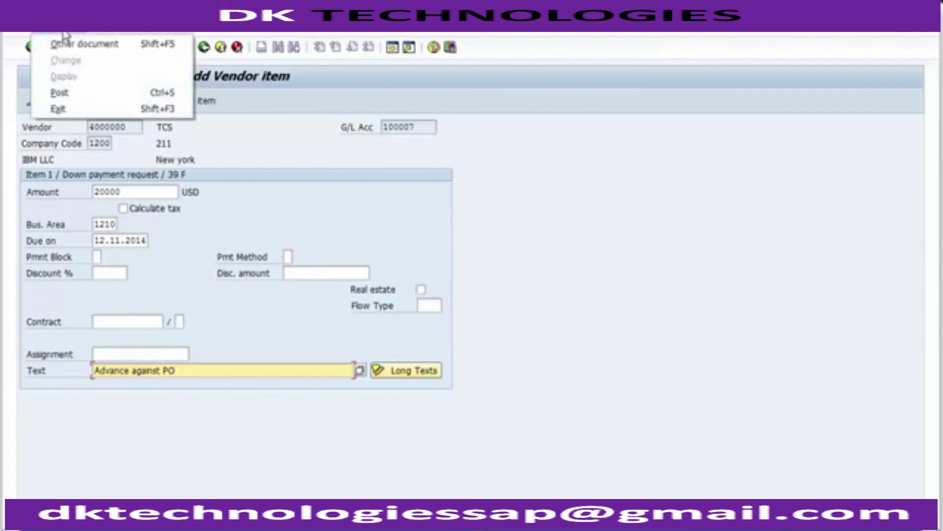
click(218, 129)
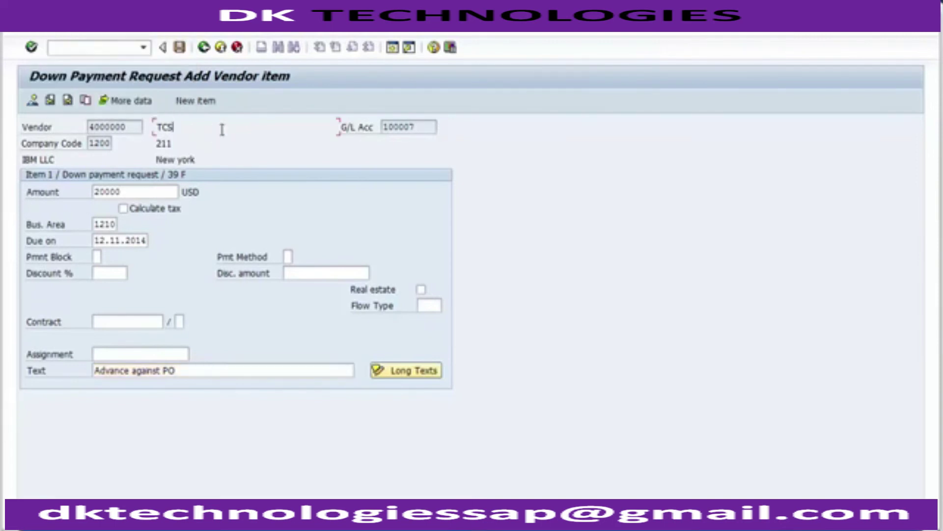
click(180, 48)
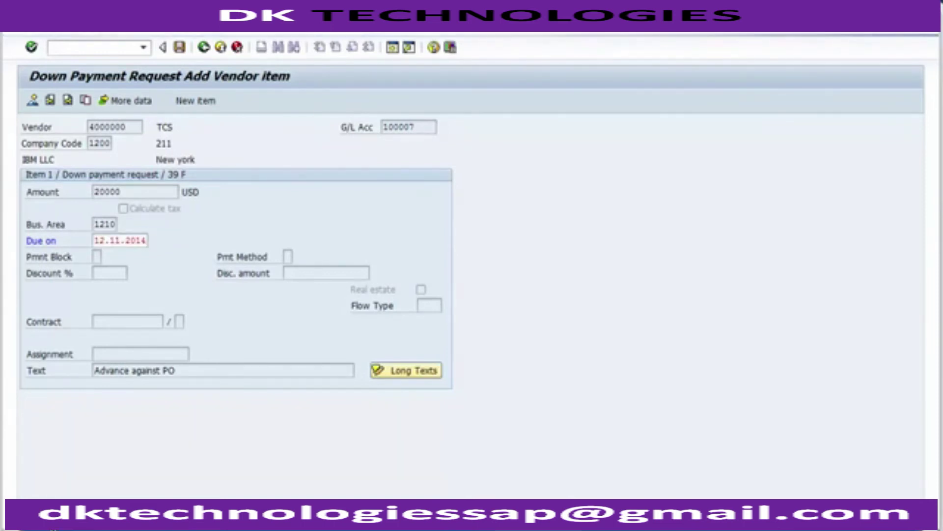
key(Return)
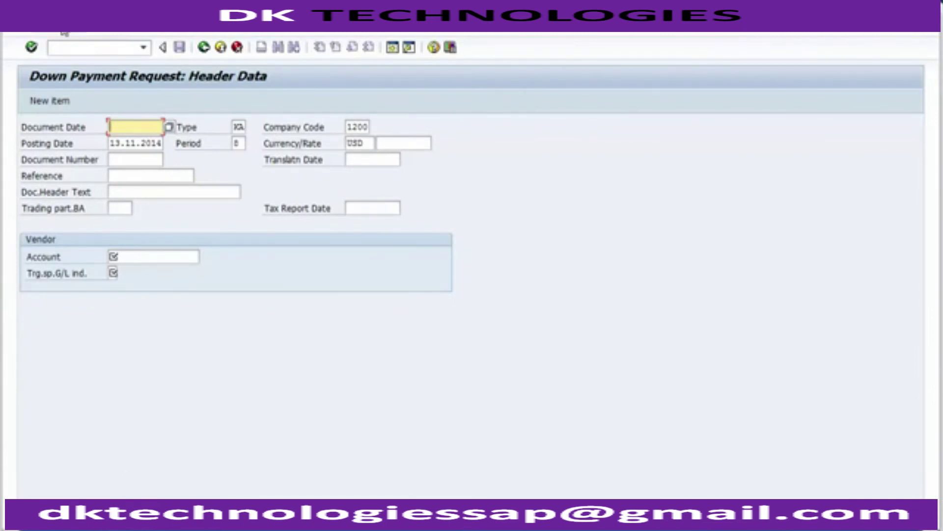
Display the posted request document, keeping the current Windows color scheme without further prompts, and select its TCS line item.
click(61, 31)
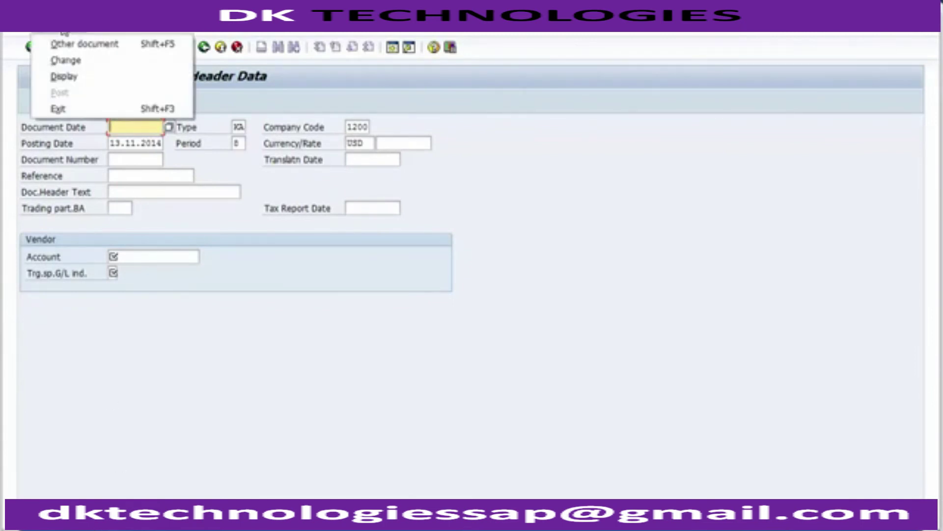
click(72, 77)
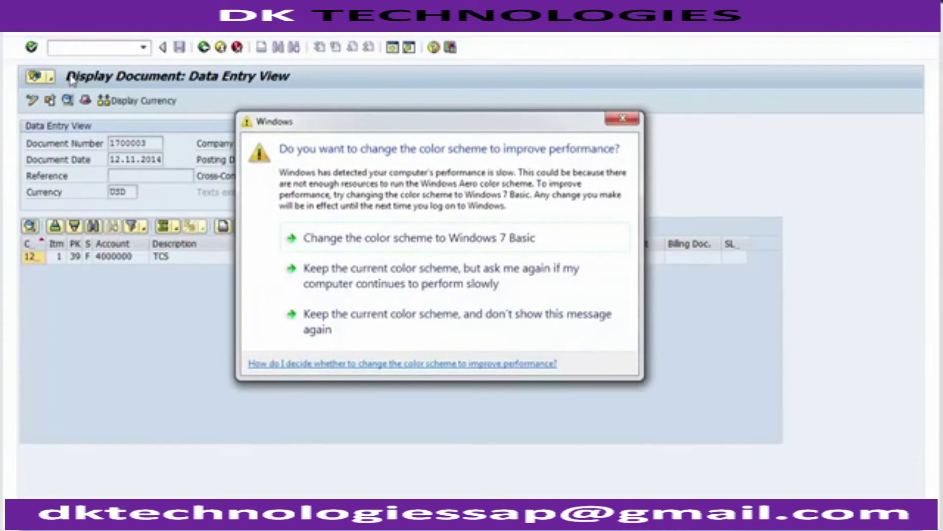
click(315, 329)
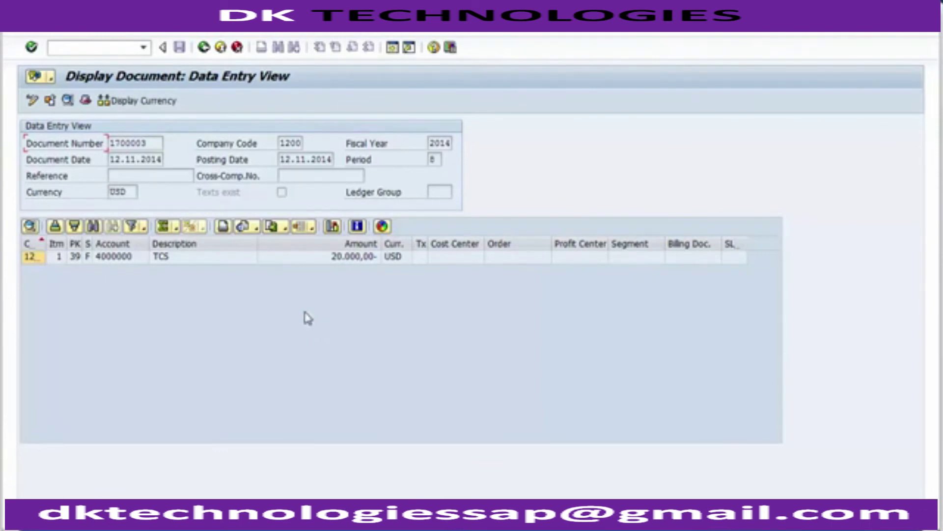
click(167, 261)
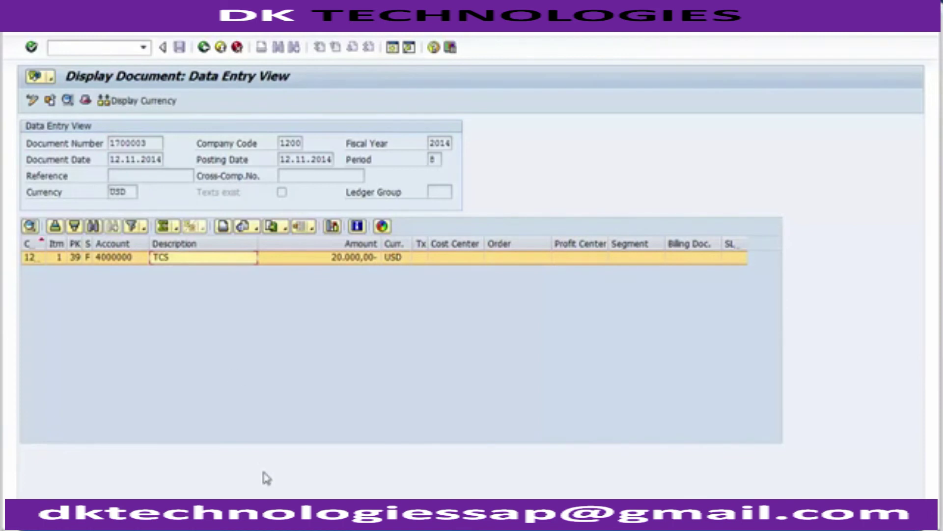
Switch to PowerPoint to check the Unit Testing transaction codes, and return to SAP.
mouse_move(282, 521)
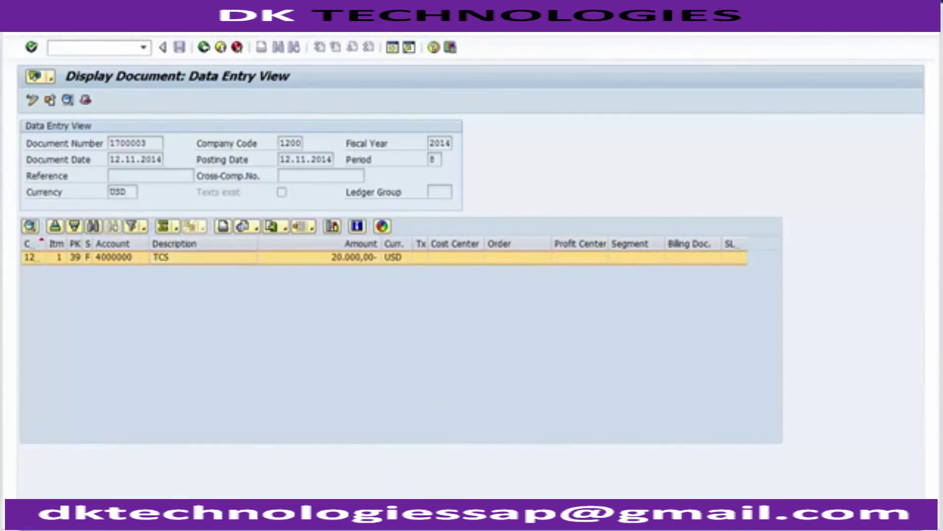
click(328, 522)
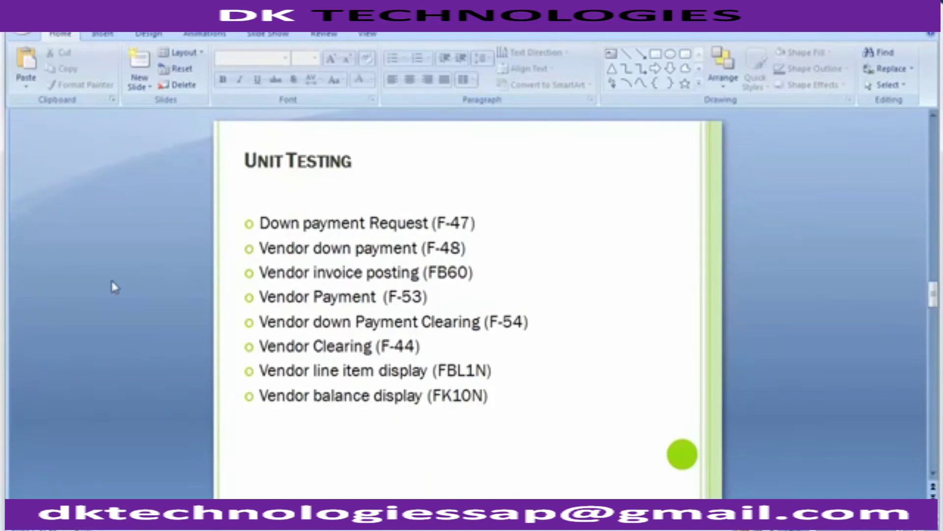
key(alt+Tab)
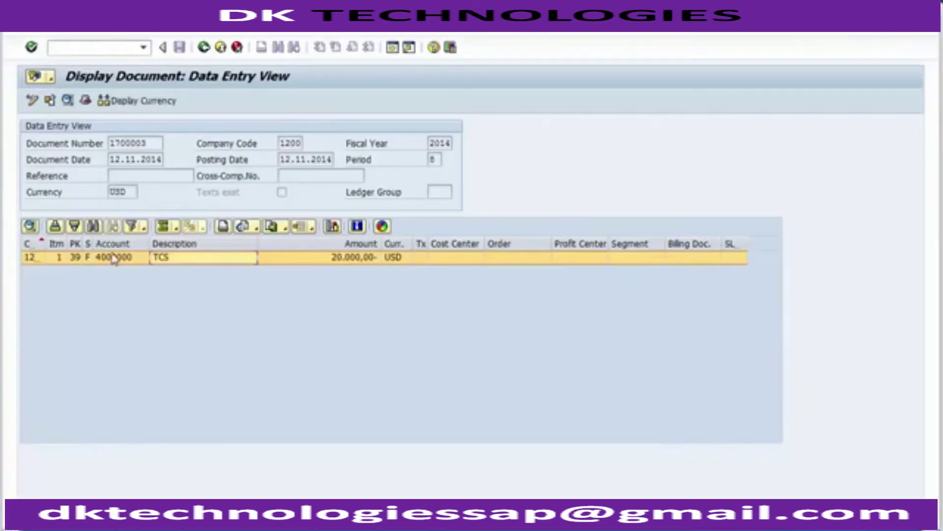
Start transaction FBL1N and list the vendor's open normal items for company code 1200.
click(84, 49)
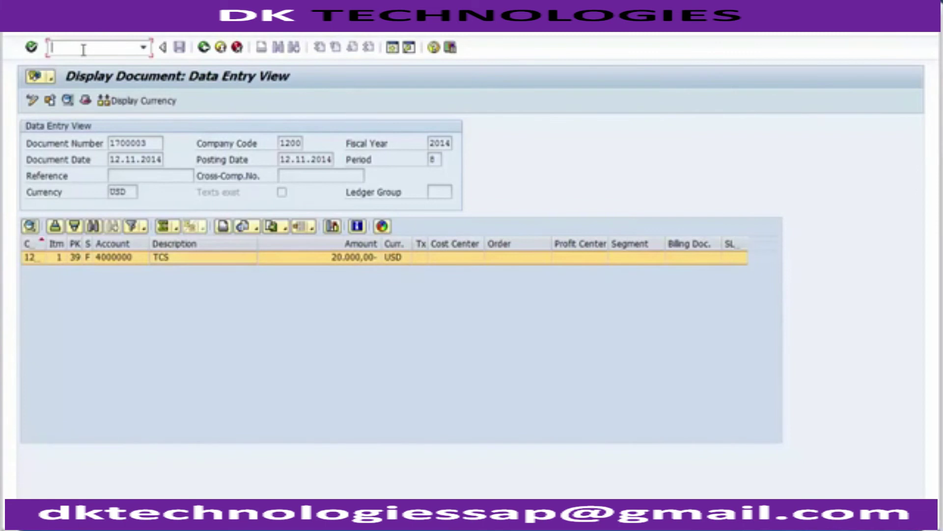
text(/nfbl1n)
key(Return)
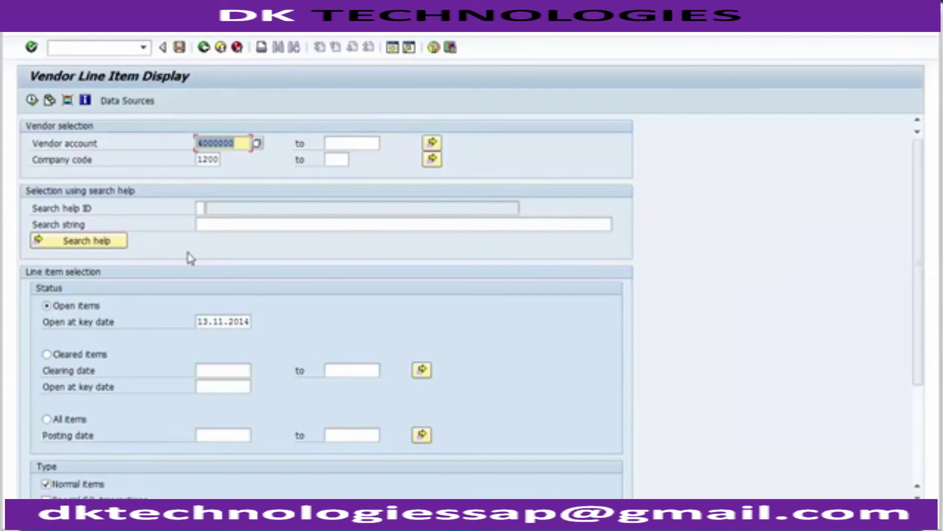
click(32, 100)
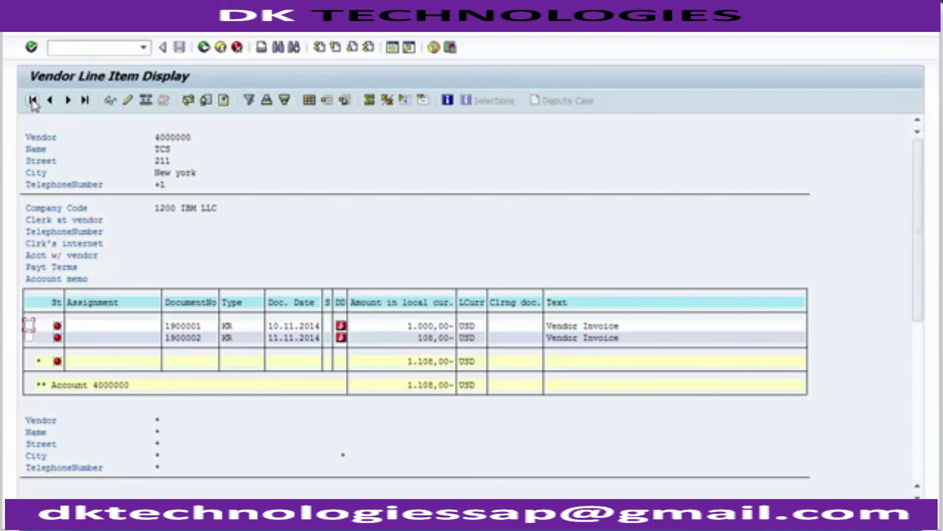
Change the item type from normal to noted items, list the vendor's open items again, and leave the list.
click(201, 48)
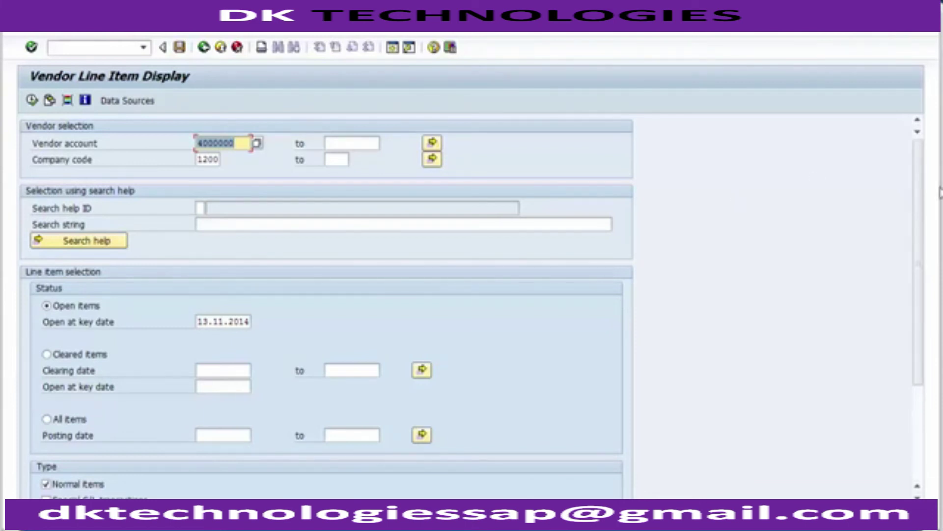
drag(923, 242, 920, 354)
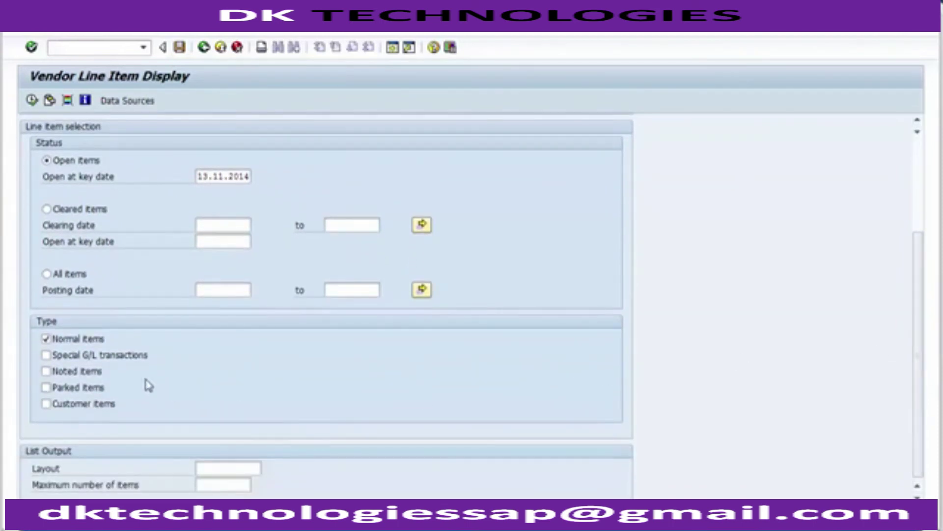
click(93, 341)
click(90, 377)
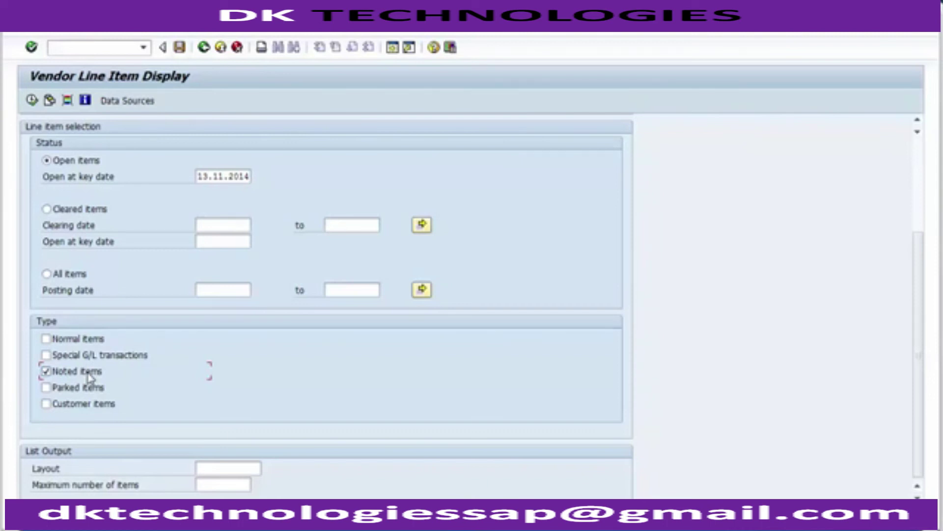
click(32, 102)
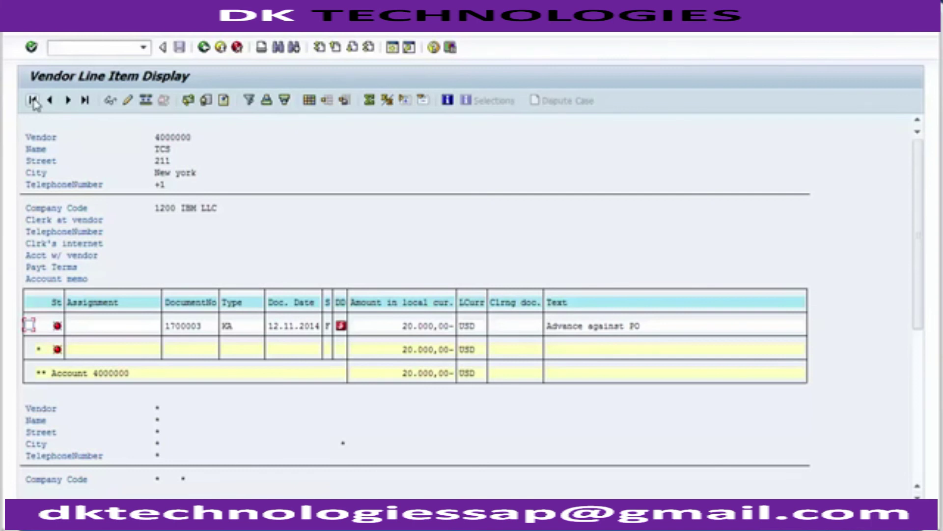
click(204, 47)
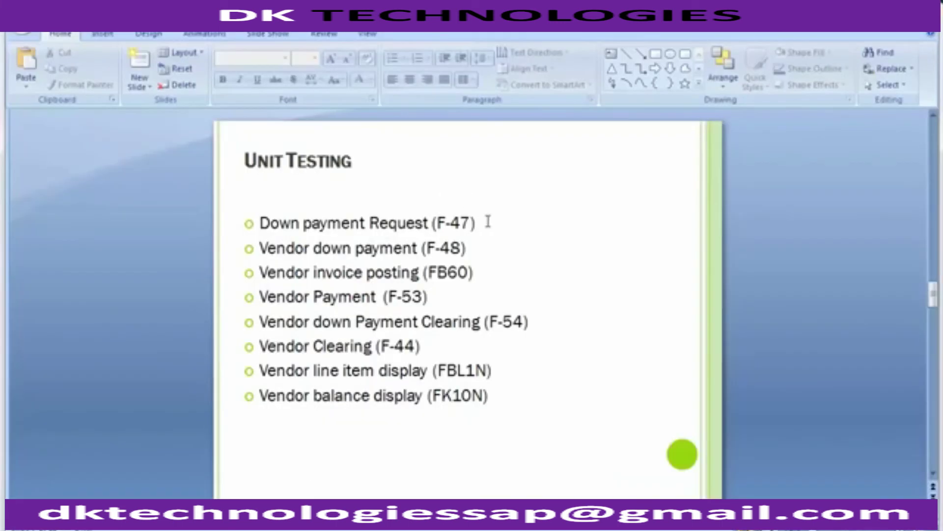
Review the Unit Testing slide in PowerPoint for the next vendor transaction and switch back to SAP.
click(487, 219)
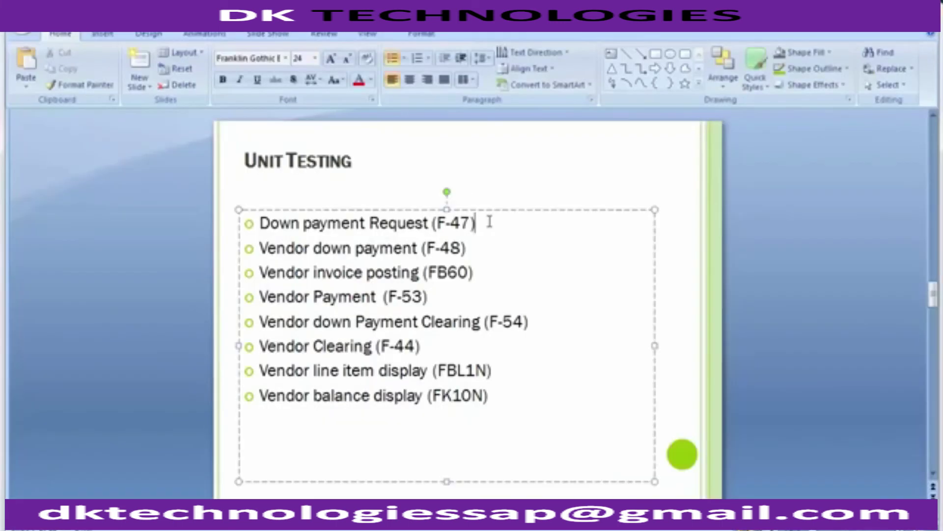
click(169, 287)
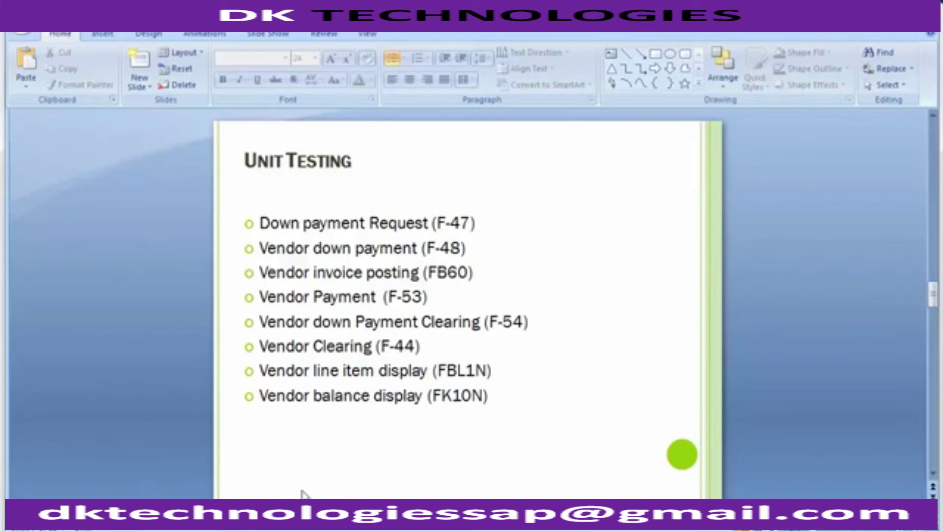
mouse_move(283, 528)
click(363, 457)
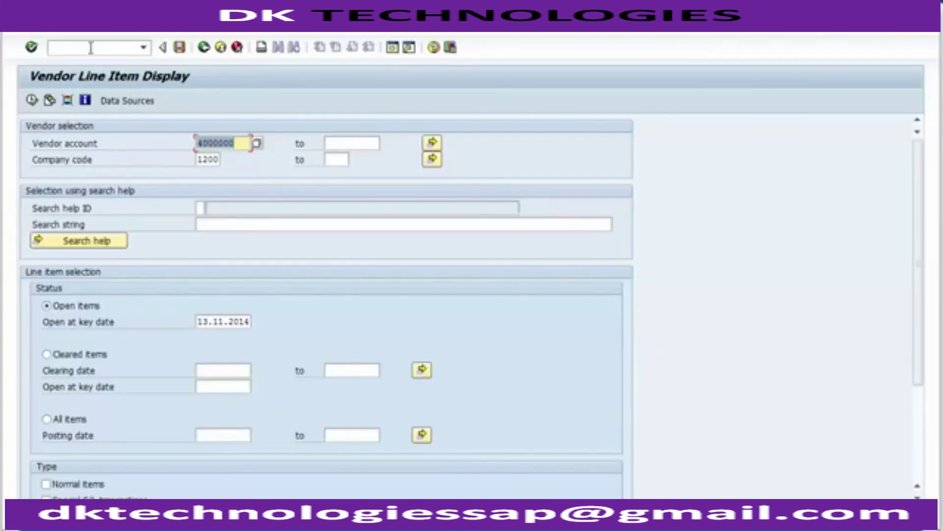
text(/nf)
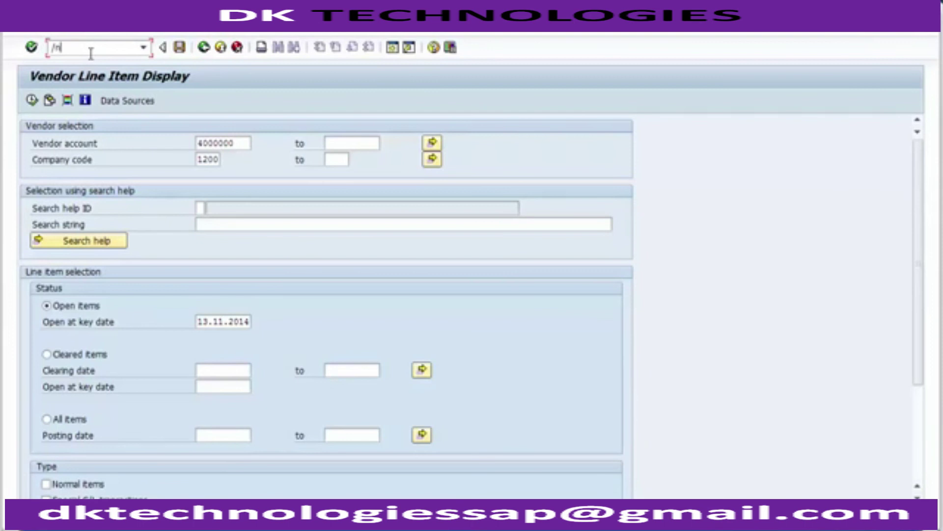
text(-49)
key(BackSpace)
key(BackSpace)
key(BackSpace)
key(BackSpace)
key(BackSpace)
key(BackSpace)
Open a new SAP session and start the Post Vendor Down Payment transaction F-48.
click(393, 53)
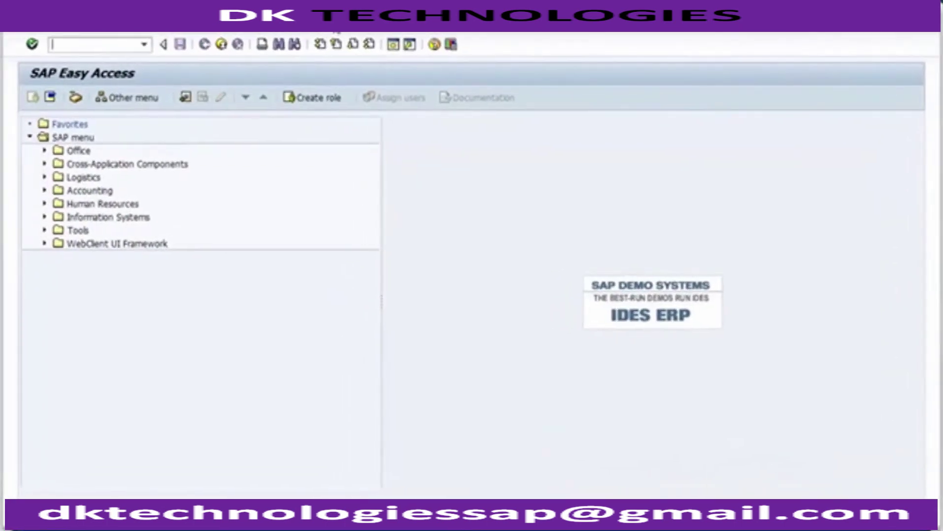
click(105, 48)
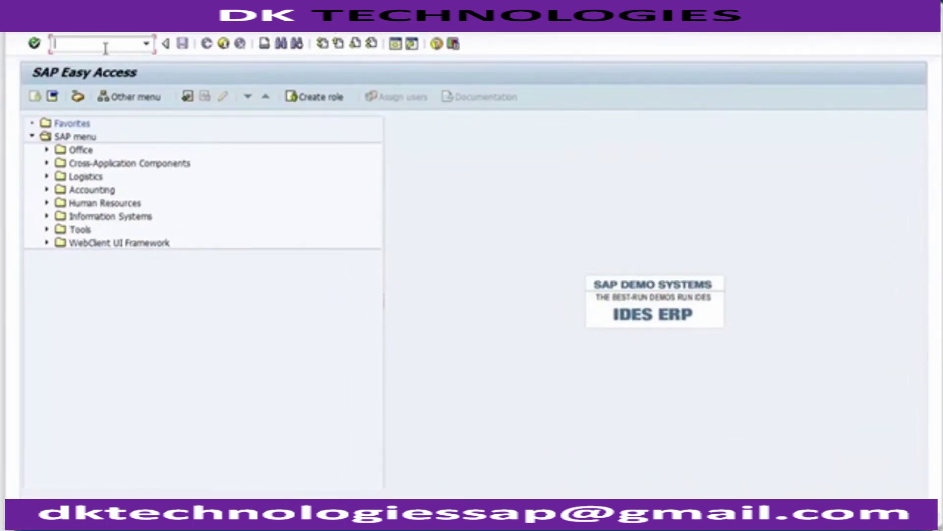
text(f-)
text(44)
key(Return)
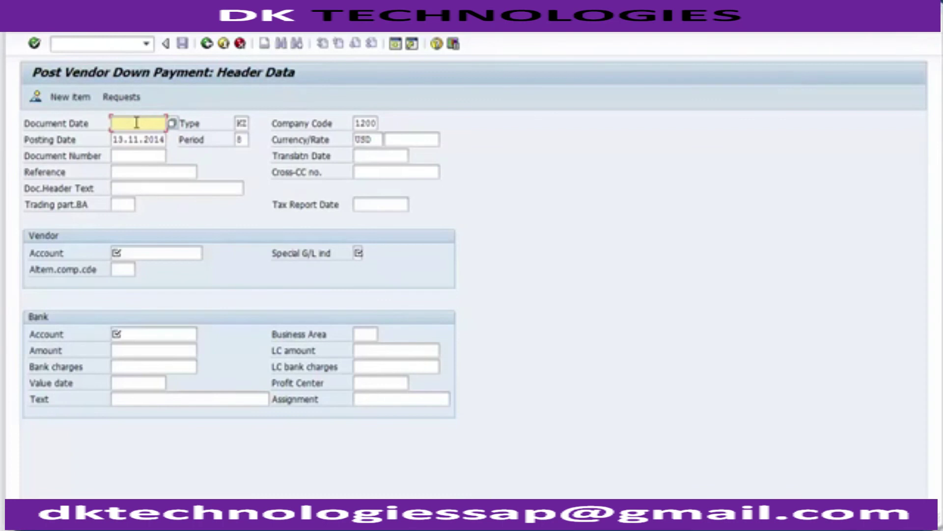
Set both the document date and the posting date of the vendor down payment to 12.11.2014.
text(12)
key(Tab)
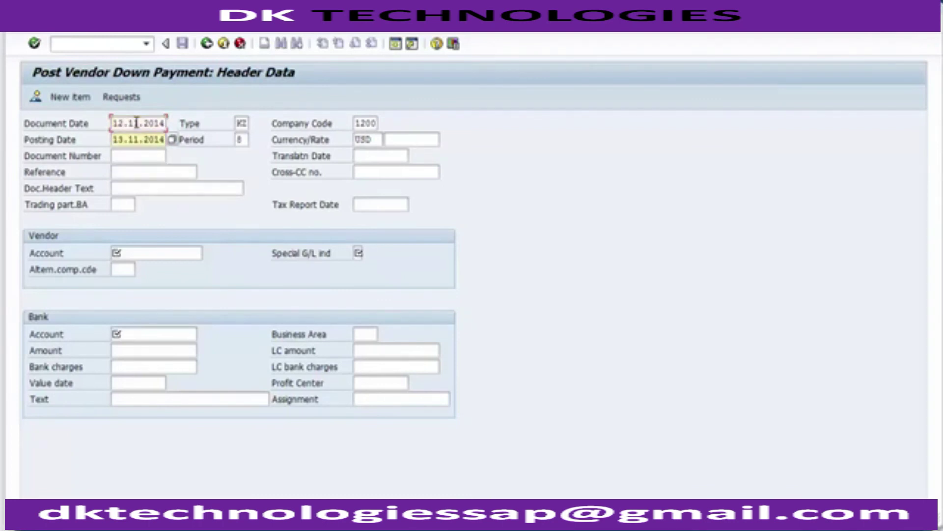
key(Home)
key(Right)
key(Delete)
text(2)
key(Tab)
key(Tab)
key(Tab)
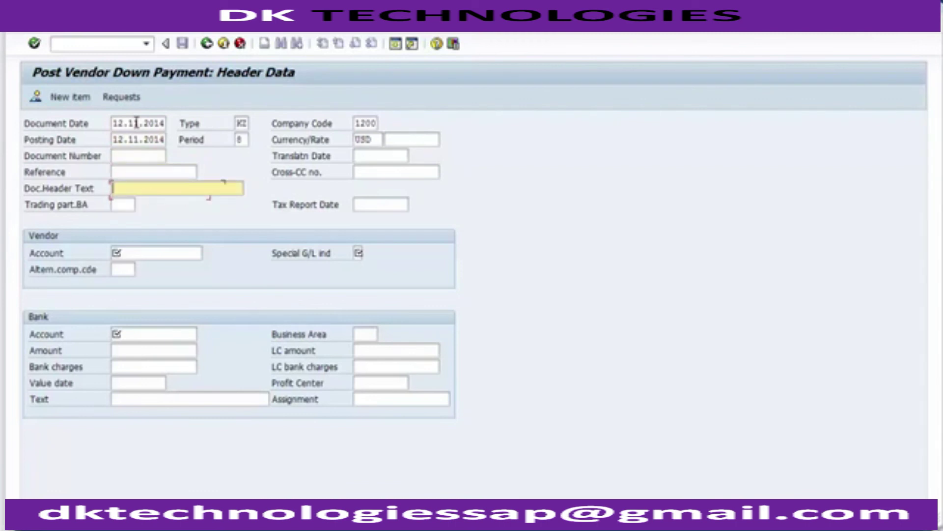
key(shift+Tab)
key(shift+Tab)
key(shift+Tab)
key(shift+Tab)
key(Tab)
key(Tab)
key(Tab)
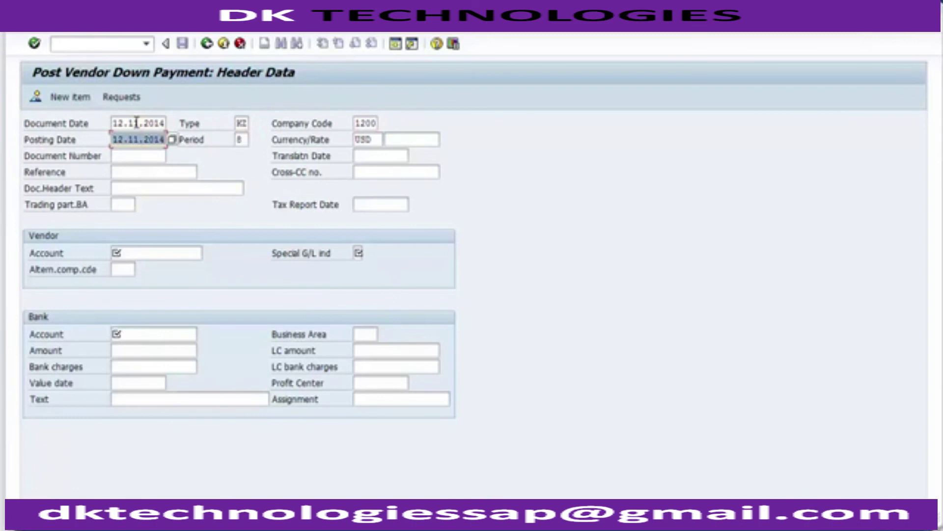
key(Tab)
key(Tab)
key(Tab)
key(Up)
key(Down)
key(Up)
key(Down)
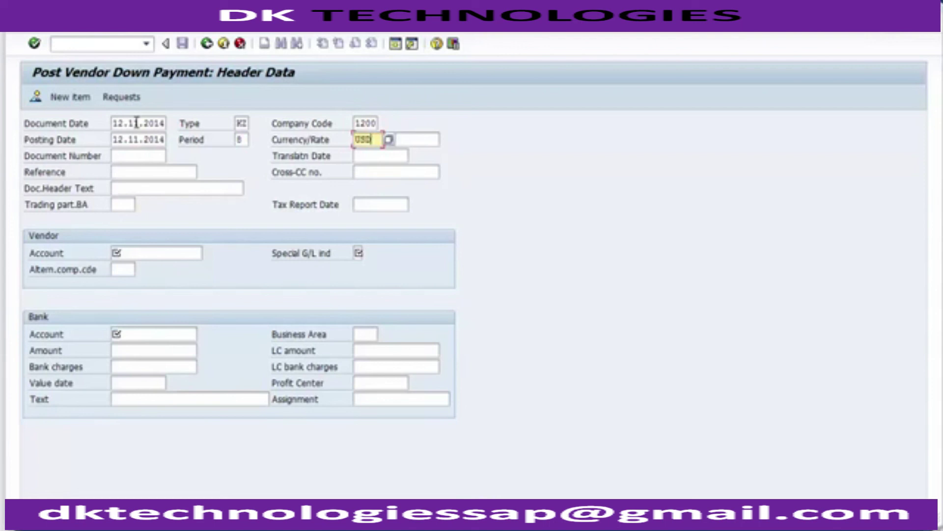
key(Return)
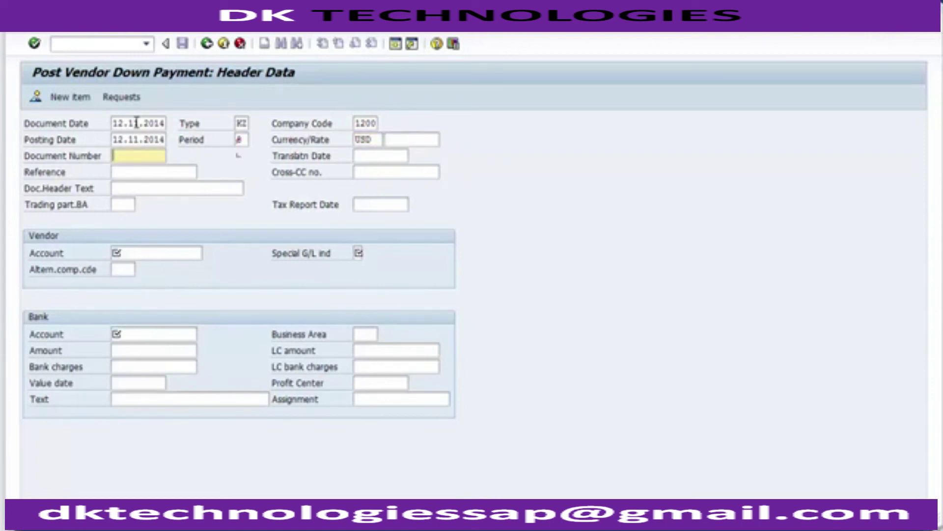
Enter the vendor's account number in the Vendor section of the down payment header.
key(Tab)
key(Tab)
key(Tab)
key(Tab)
key(Tab)
key(Tab)
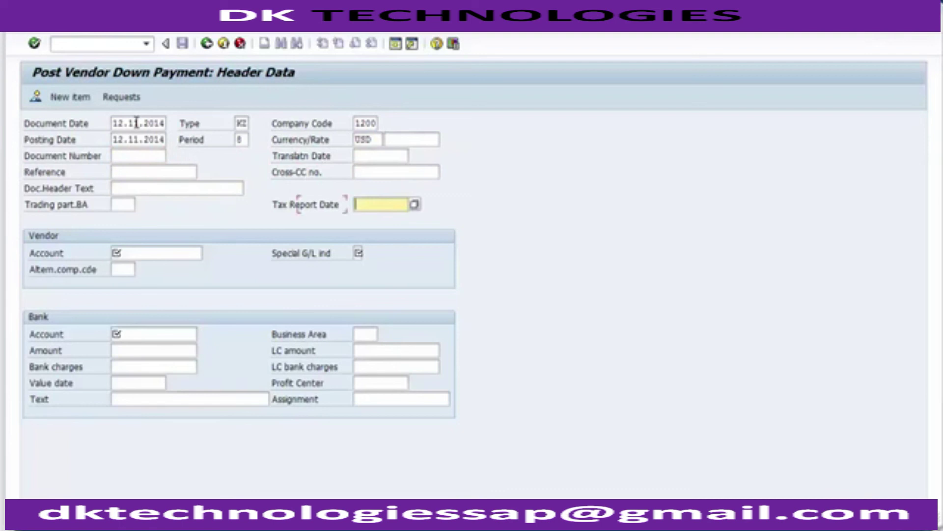
key(Tab)
text(4000000)
key(Tab)
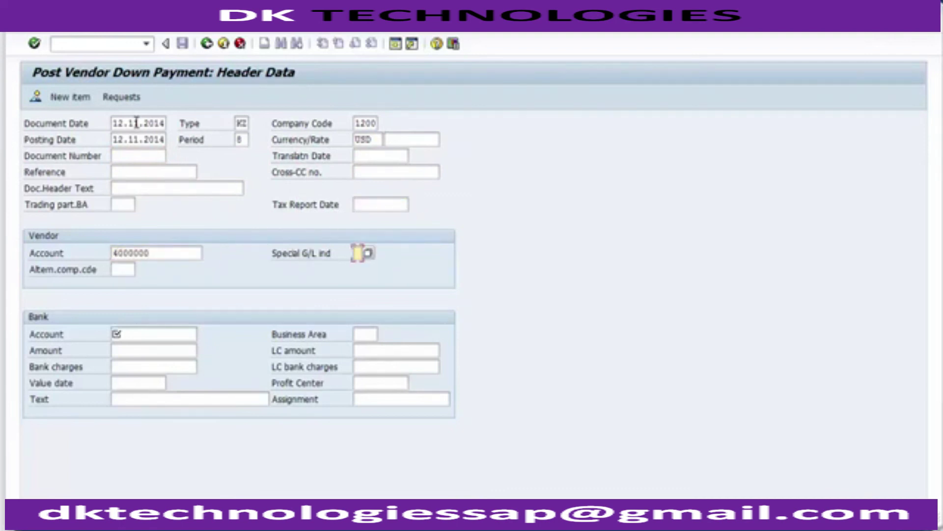
Set the vendor's special G/L indicator to C, Advance to Capital Vendors, from the list of possible entries.
click(369, 253)
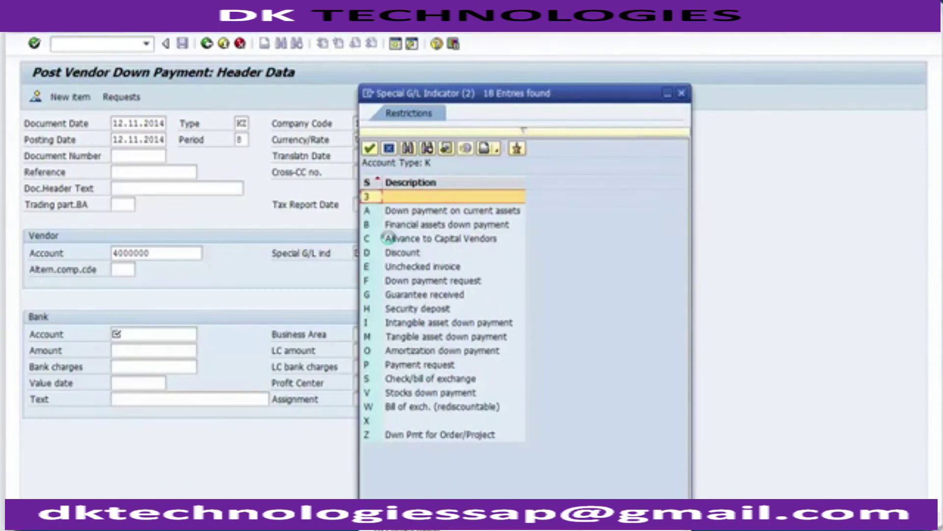
click(388, 239)
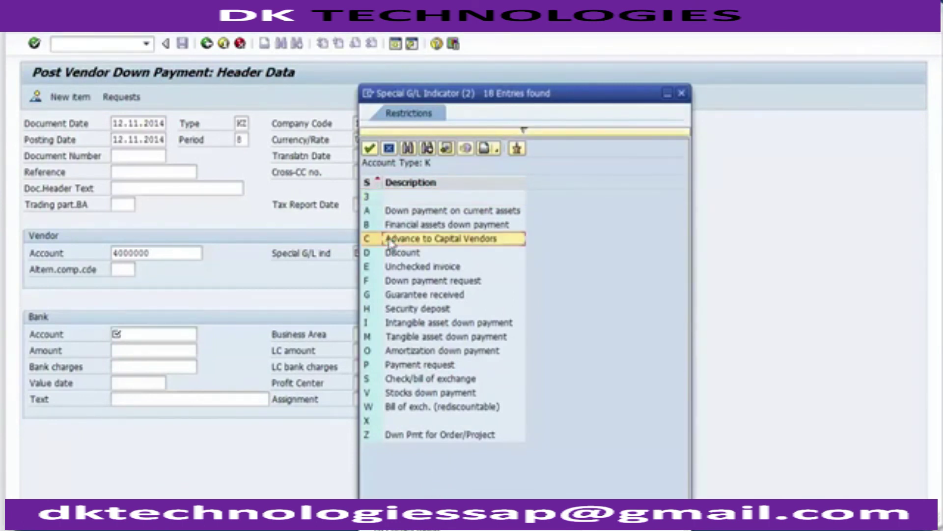
double_click(390, 240)
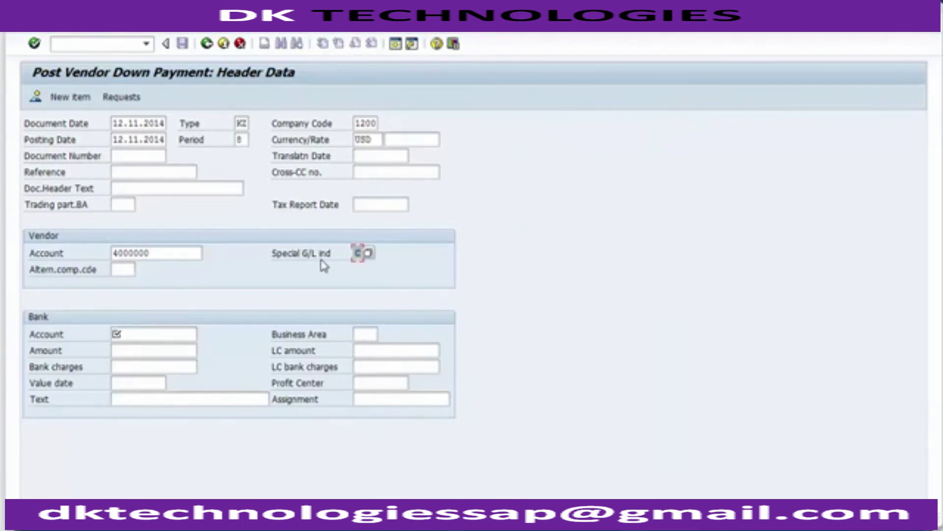
Enter the bank account number in the Bank section and set its business area to 1210.
click(154, 334)
text(100001)
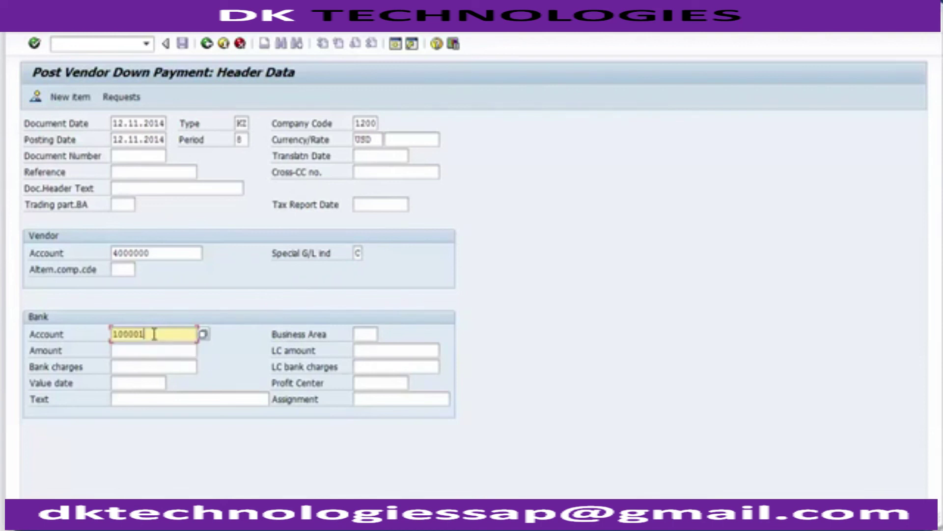
key(Tab)
click(154, 335)
key(Tab)
key(Down)
key(Return)
key(Tab)
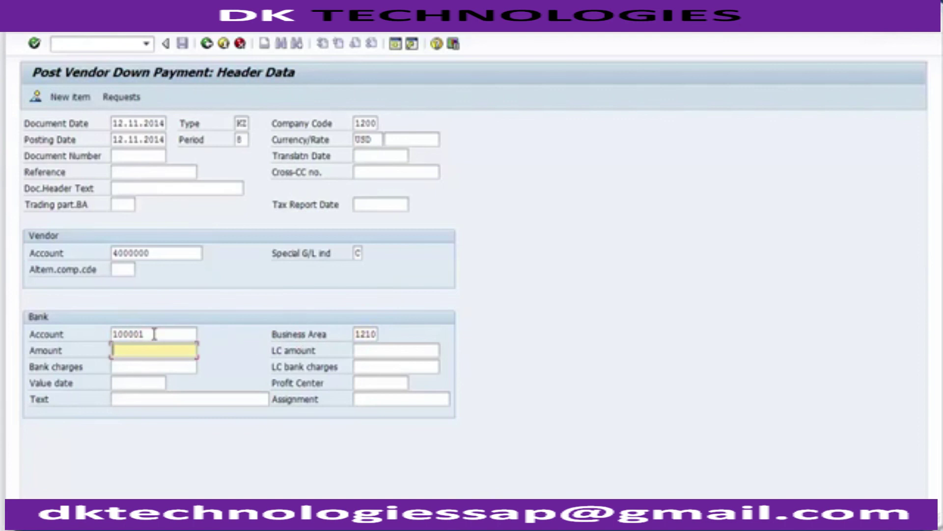
Set the bank amount to 20000 and the item text to "Advance against PO".
key(Down)
key(Return)
key(Down)
key(Down)
key(Down)
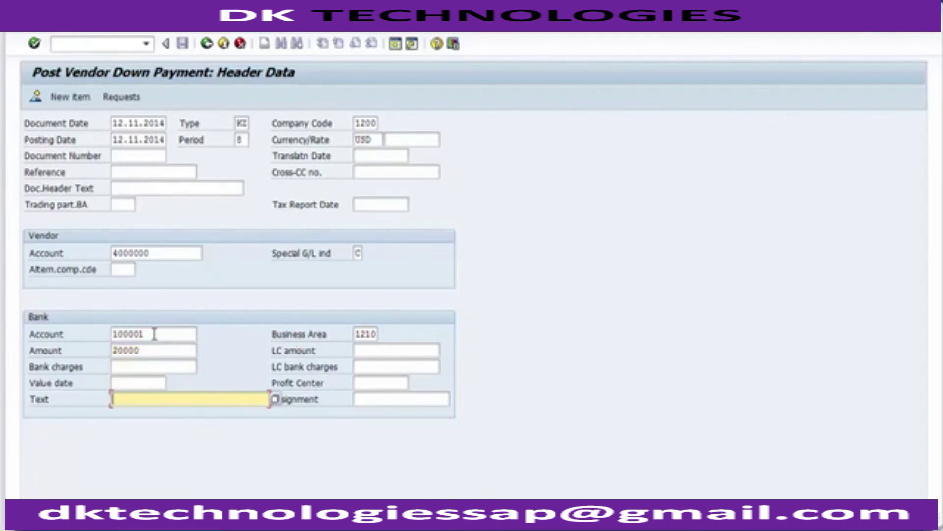
key(Down)
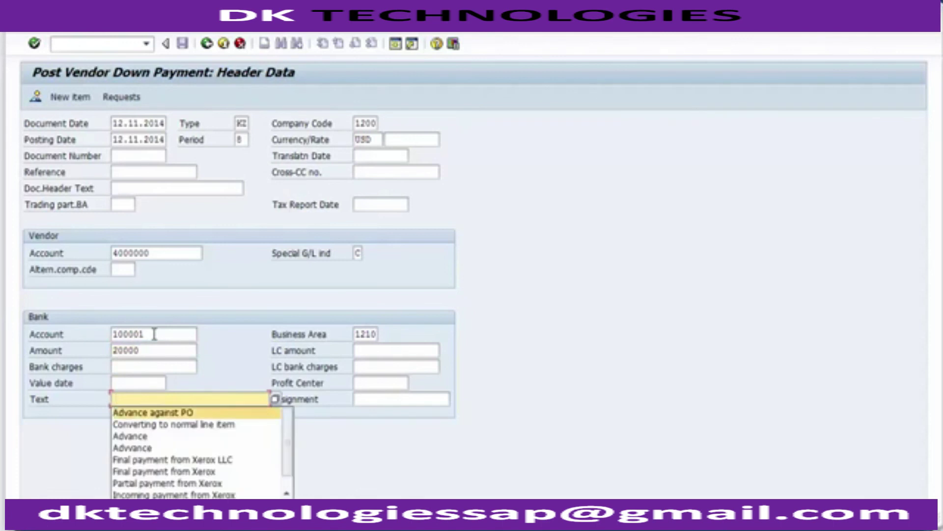
key(Return)
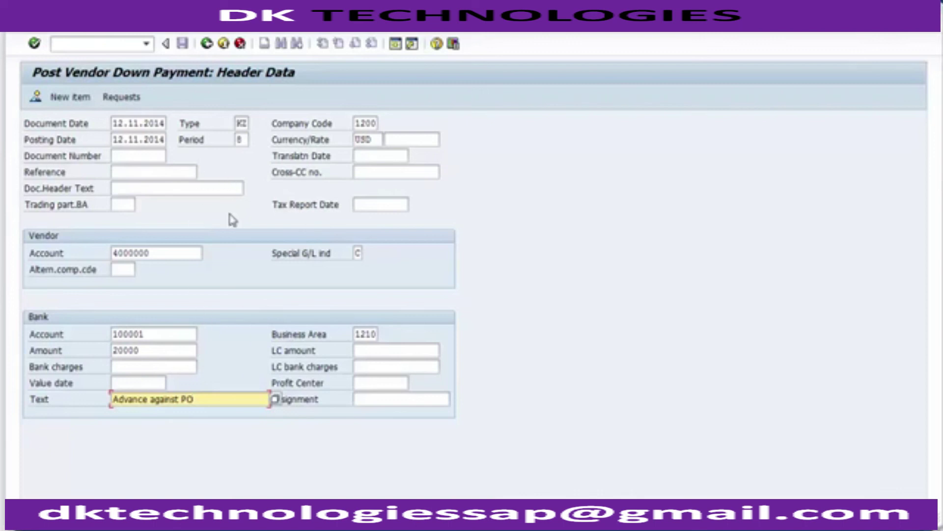
Call up the open down payment requests for the vendor.
click(123, 100)
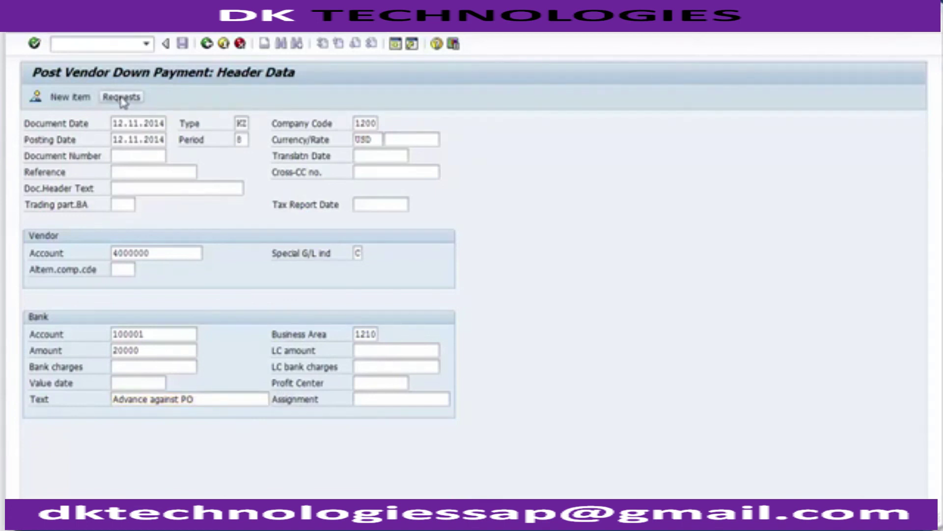